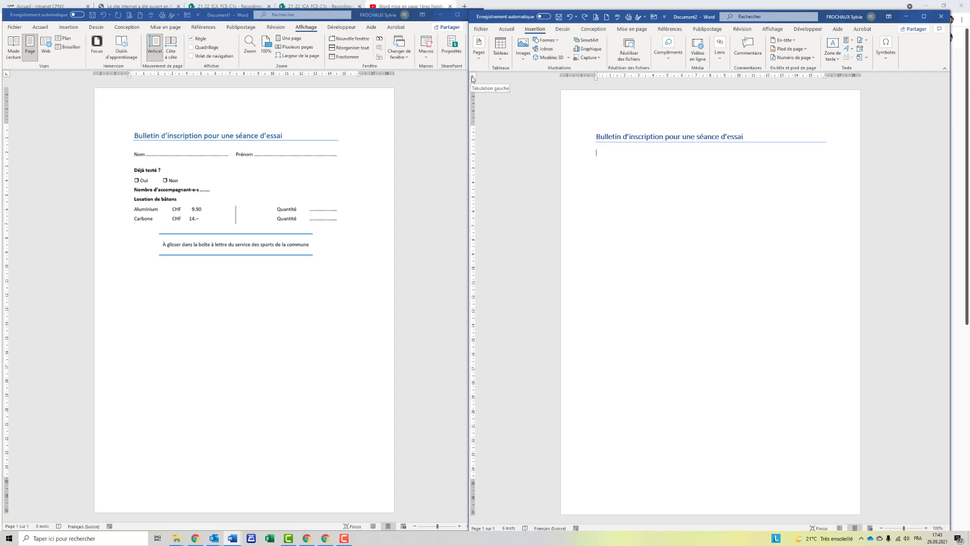
{"action": "left_click", "coordinate": [472, 76]}
{"action": "left_click", "coordinate": [472, 78]}
{"action": "left_click", "coordinate": [229, 158]}
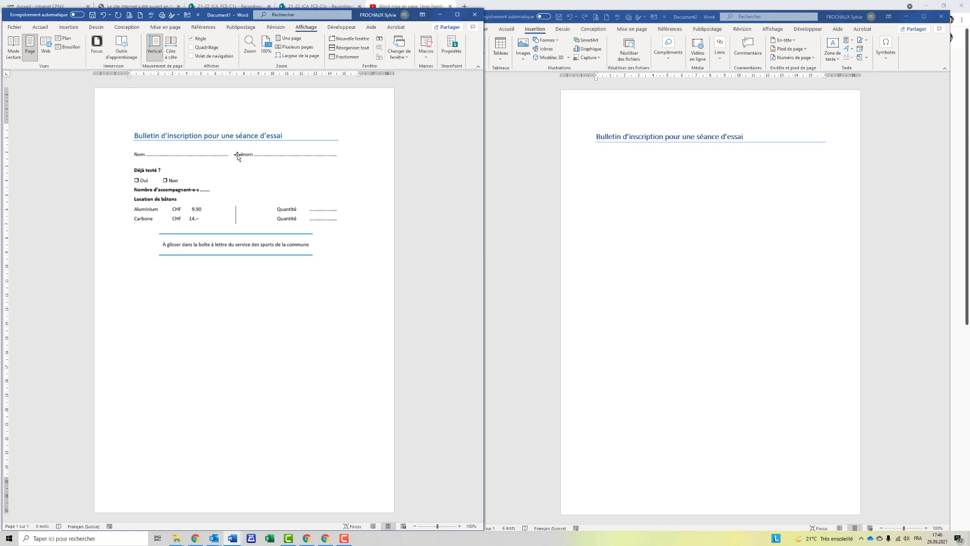
{"action": "left_click", "coordinate": [238, 160]}
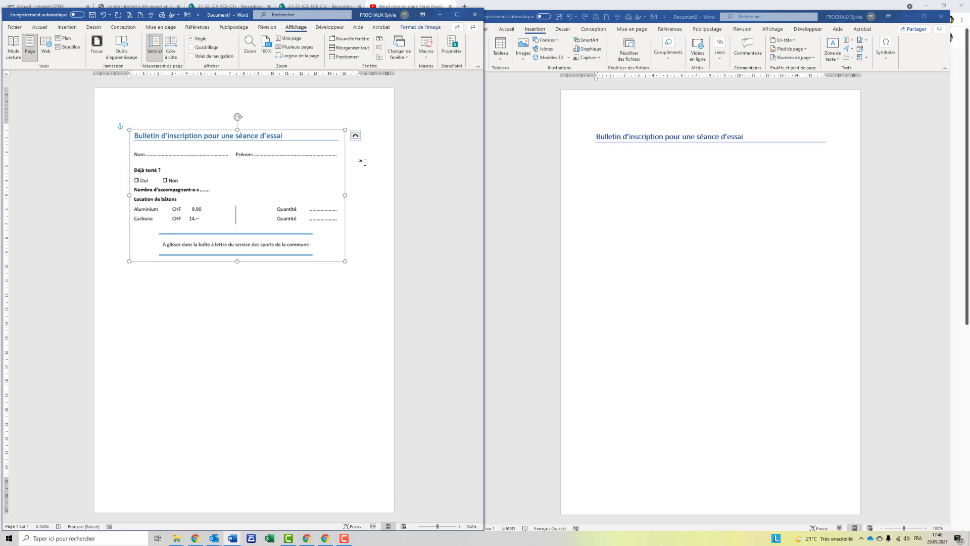
{"action": "left_click", "coordinate": [349, 171]}
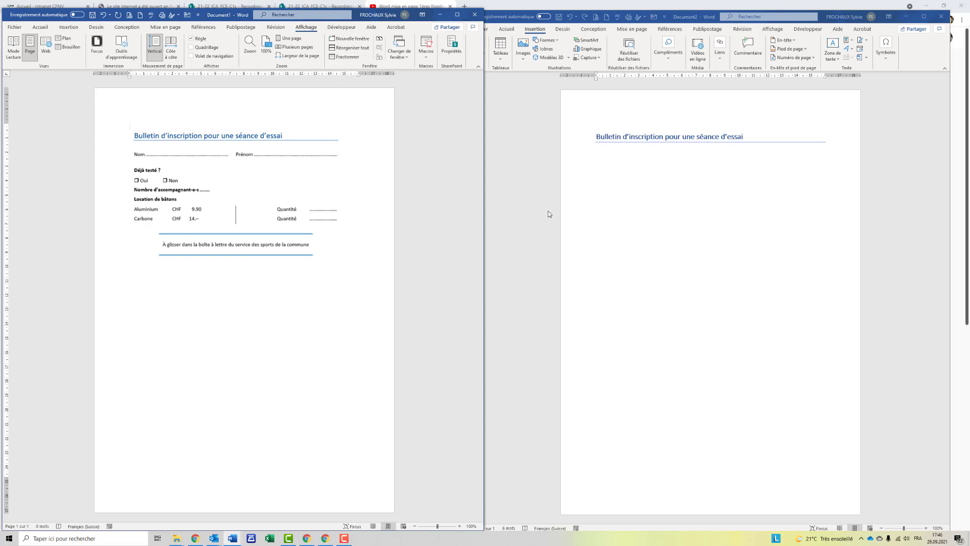
Step: Add a left tab stop at 7 cm with dotted leader 2 to the empty line below the title
{"action": "left_click", "coordinate": [608, 170]}
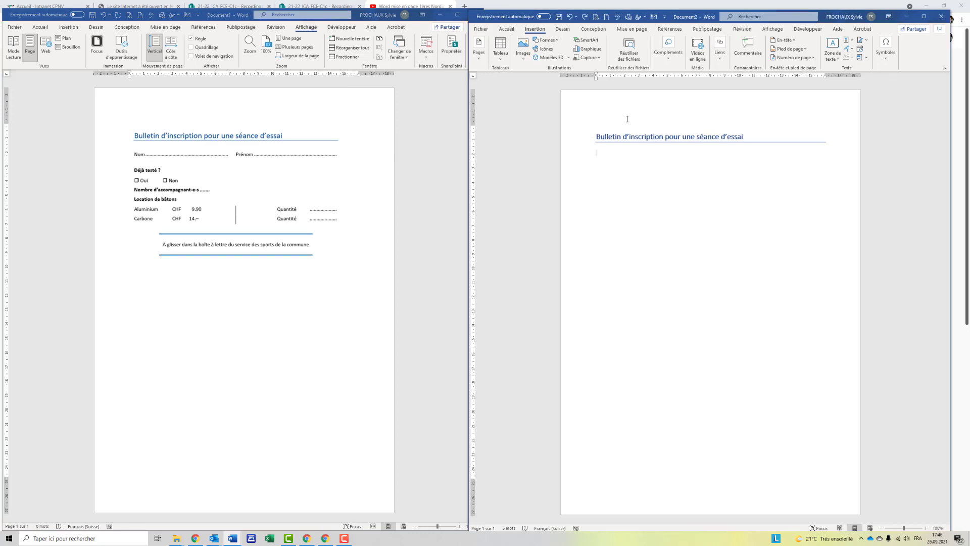
{"action": "double_click", "coordinate": [696, 77]}
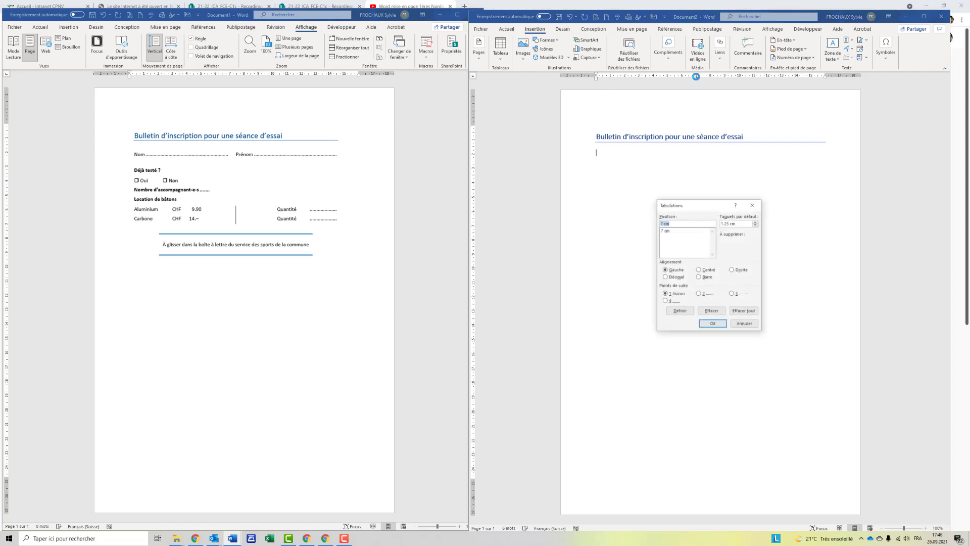
{"action": "left_click", "coordinate": [673, 234]}
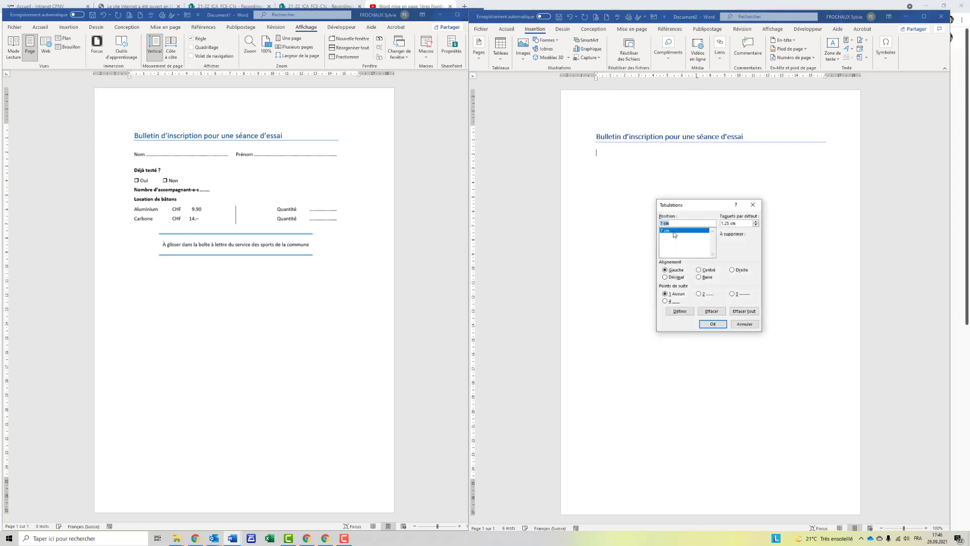
{"action": "left_click", "coordinate": [700, 294]}
{"action": "left_click", "coordinate": [680, 313]}
{"action": "left_click", "coordinate": [680, 311]}
Step: Add a left tab stop at 8 cm with no leader to the same line
{"action": "left_click", "coordinate": [677, 293]}
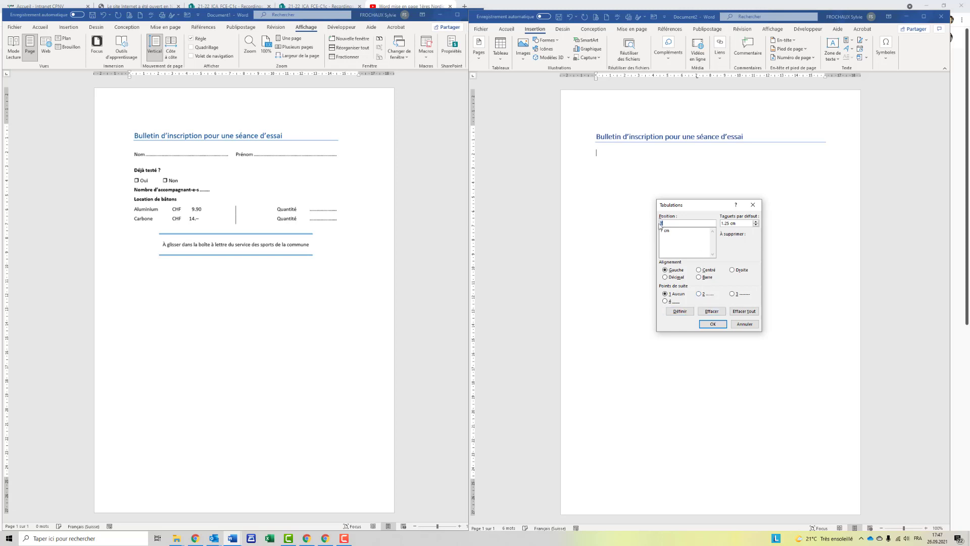
{"action": "left_click", "coordinate": [681, 312]}
{"action": "type", "text": "8"}
{"action": "left_click", "coordinate": [681, 312]}
Step: Add a left tab stop at 15.5 cm with dotted leader 2 and apply the tab settings
{"action": "left_click", "coordinate": [700, 296]}
{"action": "type", "text": "15.5"}
{"action": "left_click", "coordinate": [680, 311]}
{"action": "left_click", "coordinate": [713, 324]}
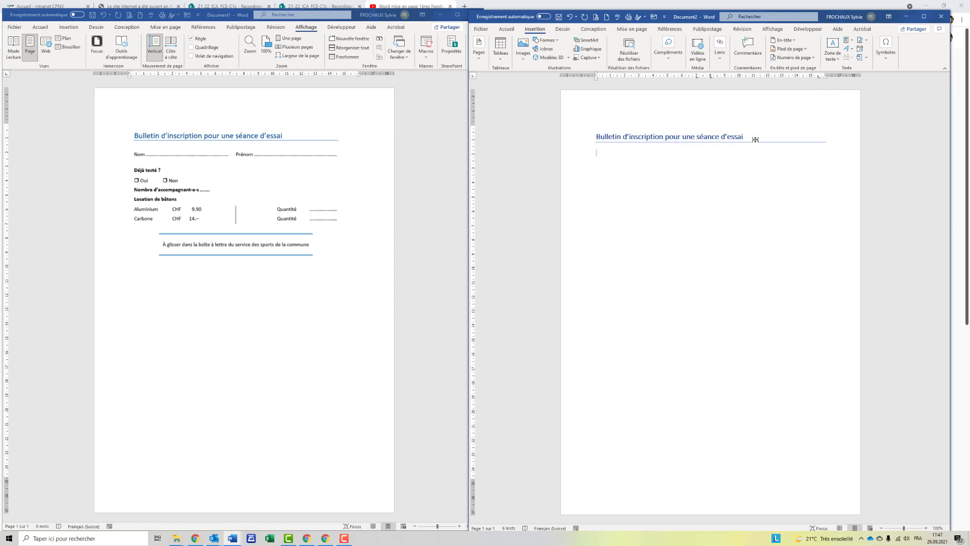
{"action": "double_click", "coordinate": [819, 79]}
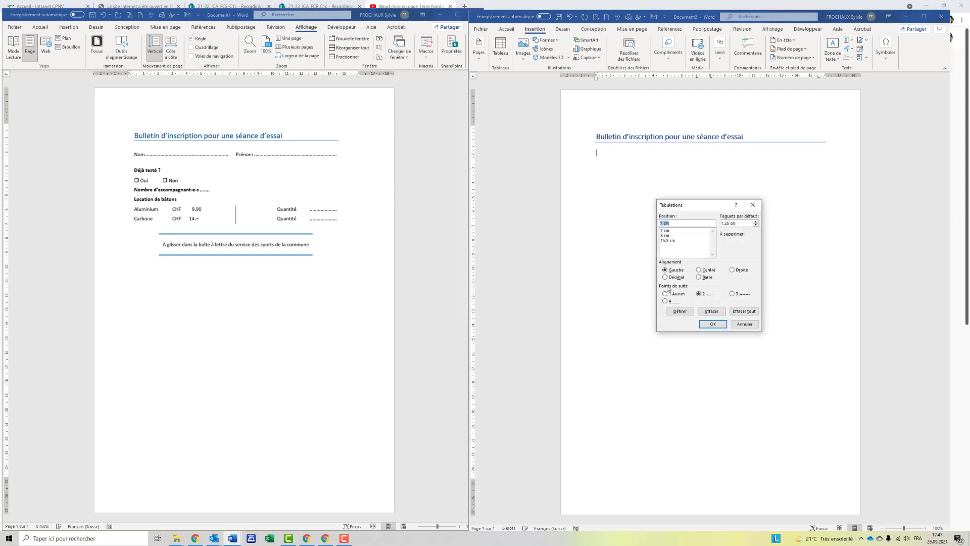
{"action": "left_click", "coordinate": [752, 324]}
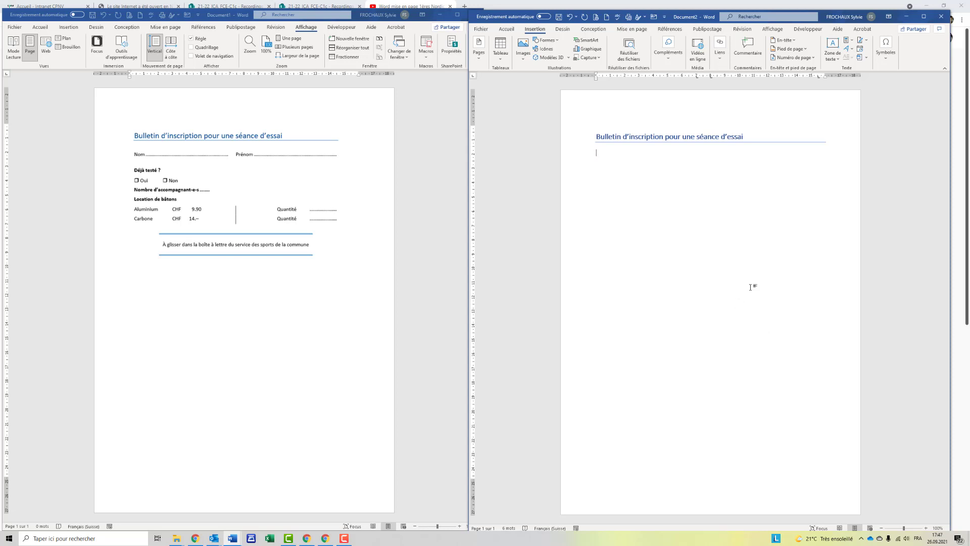
Step: Enter "Nom :" and "Prénom :" on one line, each followed by a dotted fill-in line made with the tab stops
{"action": "type", "text": "Nom"}
{"action": "key", "text": "BackSpace"}
{"action": "key", "text": "BackSpace"}
{"action": "key", "text": "BackSpace"}
{"action": "type", "text": "Nom"}
{"action": "key", "text": "BackSpace"}
{"action": "key", "text": "BackSpace"}
{"action": "key", "text": "BackSpace"}
{"action": "key", "text": "BackSpace"}
{"action": "type", "text": "Nom"}
{"action": "key", "text": "BackSpace"}
{"action": "key", "text": "BackSpace"}
{"action": "key", "text": "BackSpace"}
{"action": "type", "text": "Nom"}
{"action": "key", "text": "Tab"}
{"action": "key", "text": "Tab"}
{"action": "key", "text": "BackSpace"}
{"action": "key", "text": "BackSpace"}
{"action": "key", "text": "BackSpace"}
{"action": "key", "text": "BackSpace"}
{"action": "key", "text": "BackSpace"}
{"action": "type", "text": "Nom"}
{"action": "key", "text": "BackSpace"}
{"action": "key", "text": "BackSpace"}
{"action": "key", "text": "BackSpace"}
{"action": "type", "text": "Nom :"}
{"action": "key", "text": "Tab"}
{"action": "type", "text": "Prénom :"}
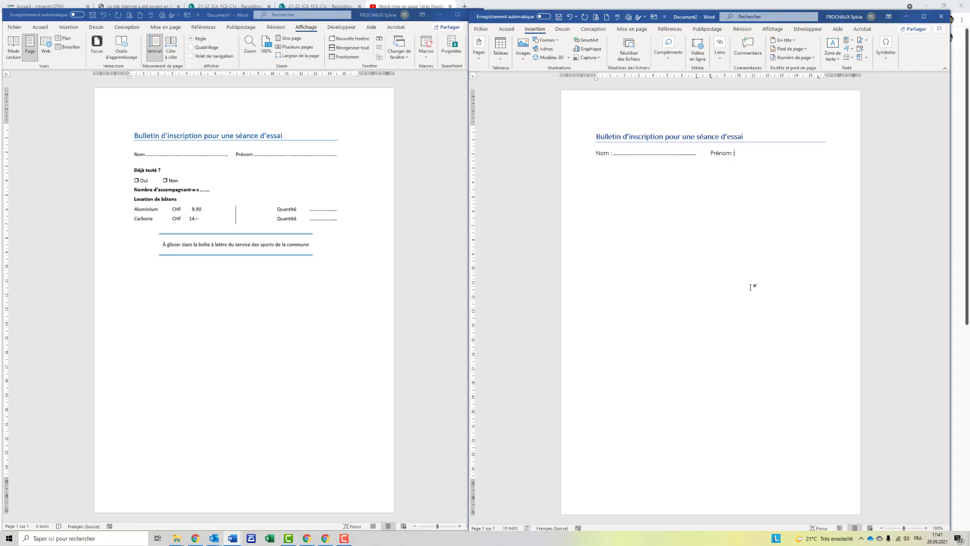
{"action": "key", "text": "Tab"}
Step: Add the line "Déjà testé ?" and below it a tab-separated "Oui" and "Non" line, removing the inherited 8 cm tab stop
{"action": "key", "text": "Return"}
{"action": "type", "text": "Déjà testé ?"}
{"action": "left_click_drag", "start_coordinate": [711, 77], "coordinate": [761, 150]}
{"action": "left_click", "coordinate": [616, 180]}
{"action": "key", "text": "Tab"}
{"action": "type", "text": "Non"}
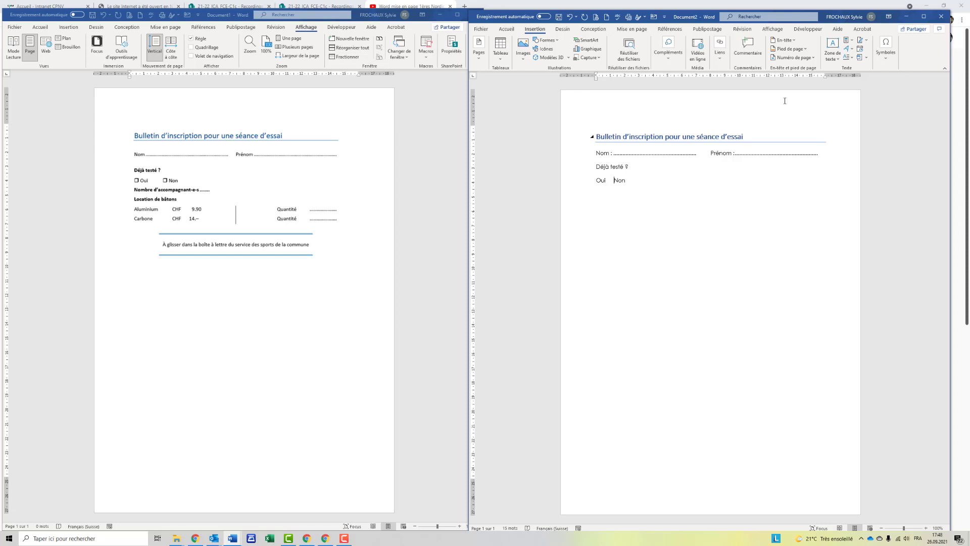
Step: Insert the shadowed empty box symbol in front of "Non" and in front of "Oui"
{"action": "left_click", "coordinate": [885, 48]}
{"action": "left_click", "coordinate": [907, 87]}
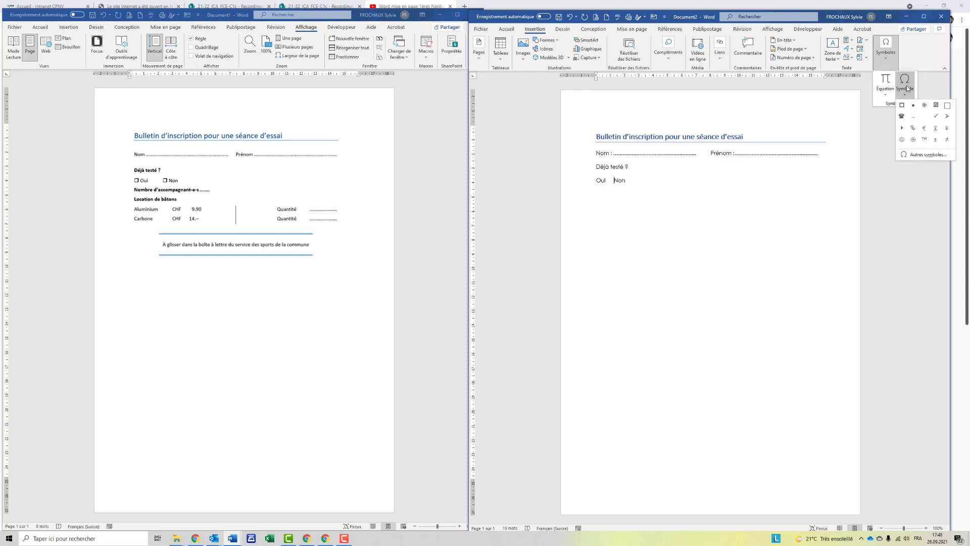
{"action": "left_click", "coordinate": [902, 105]}
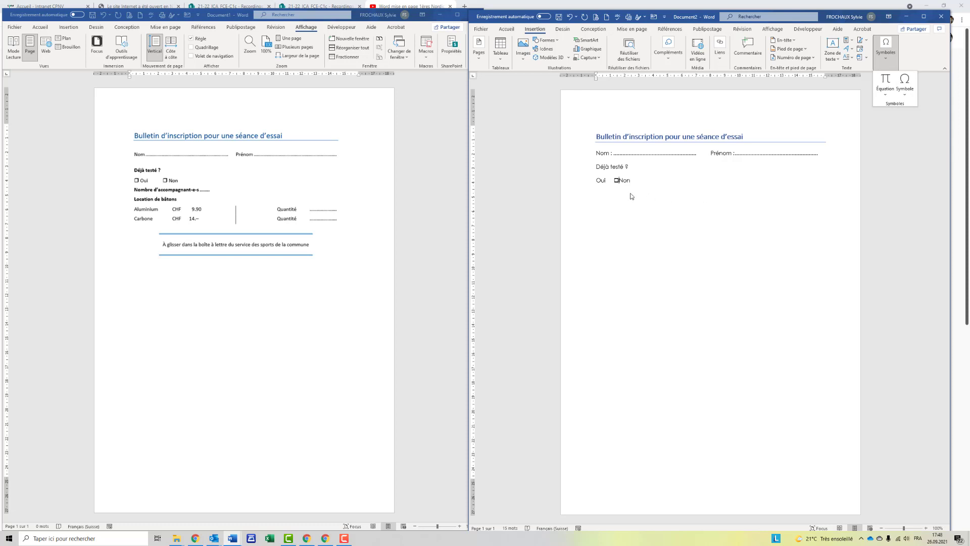
{"action": "left_click", "coordinate": [597, 180]}
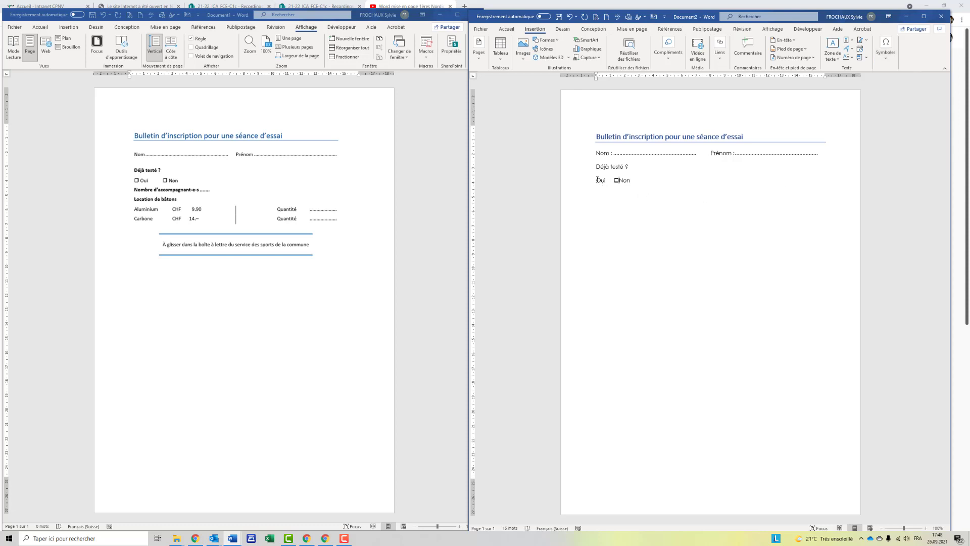
{"action": "left_click", "coordinate": [885, 48]}
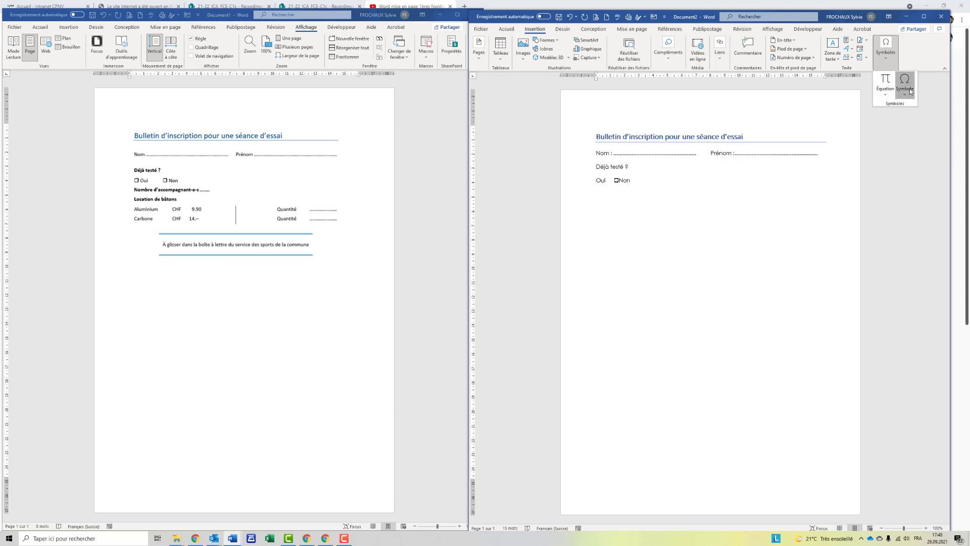
{"action": "left_click", "coordinate": [904, 85]}
{"action": "left_click", "coordinate": [905, 105]}
Step: Space each box from its word and move the "Non" option one tab stop further along the line
{"action": "left_click", "coordinate": [618, 186]}
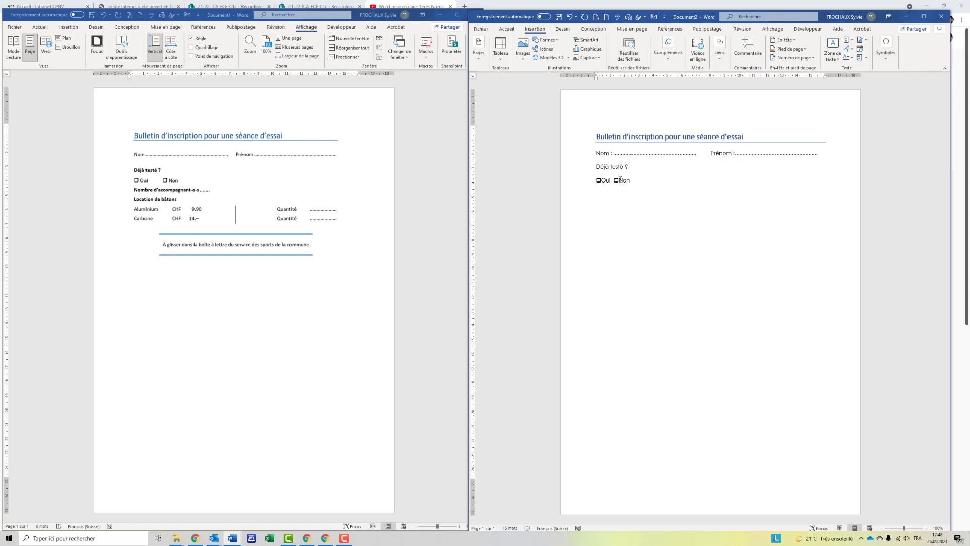
{"action": "left_click", "coordinate": [619, 180]}
{"action": "key", "text": "Tab"}
Step: Make the "Déjà testé ?" line bold
{"action": "left_click", "coordinate": [652, 181]}
{"action": "left_click", "coordinate": [586, 168]}
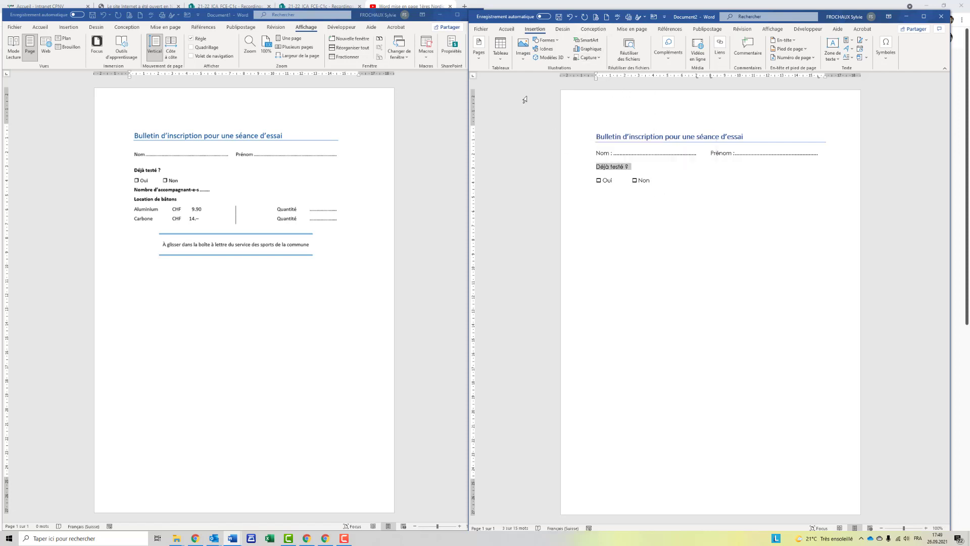
{"action": "left_click", "coordinate": [506, 29]}
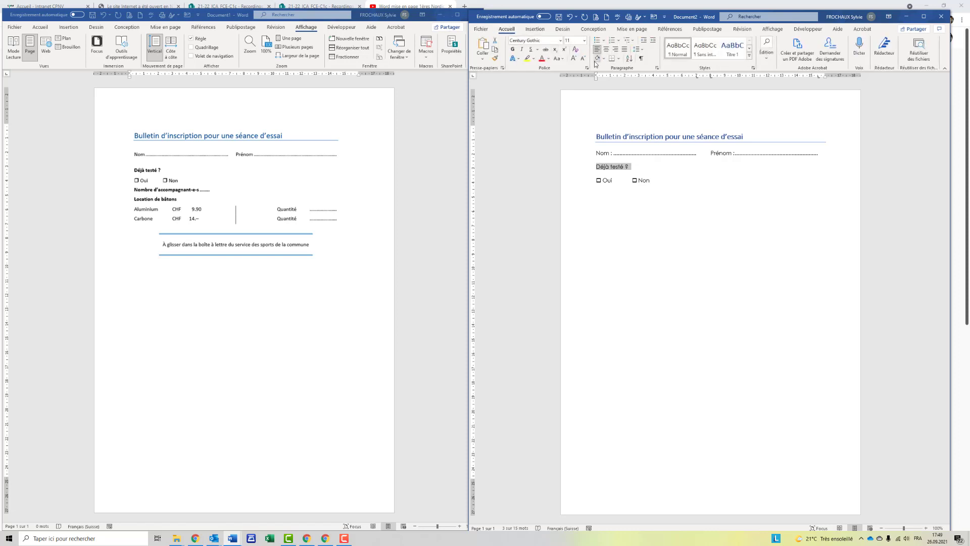
{"action": "left_click", "coordinate": [512, 49]}
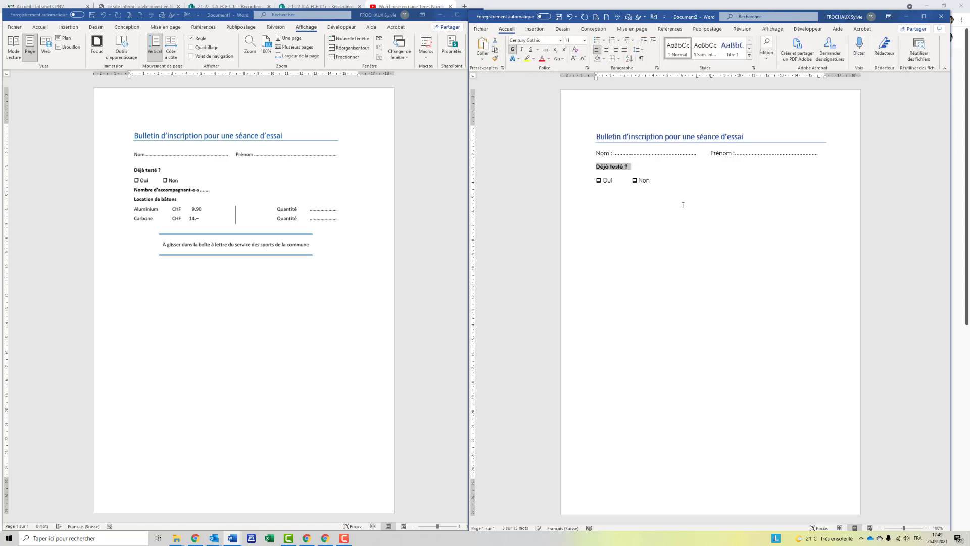
Step: Add the label "Nombre d'accompagnant.e.s :" on a new line below the "Oui" and "Non" options
{"action": "left_click", "coordinate": [657, 181]}
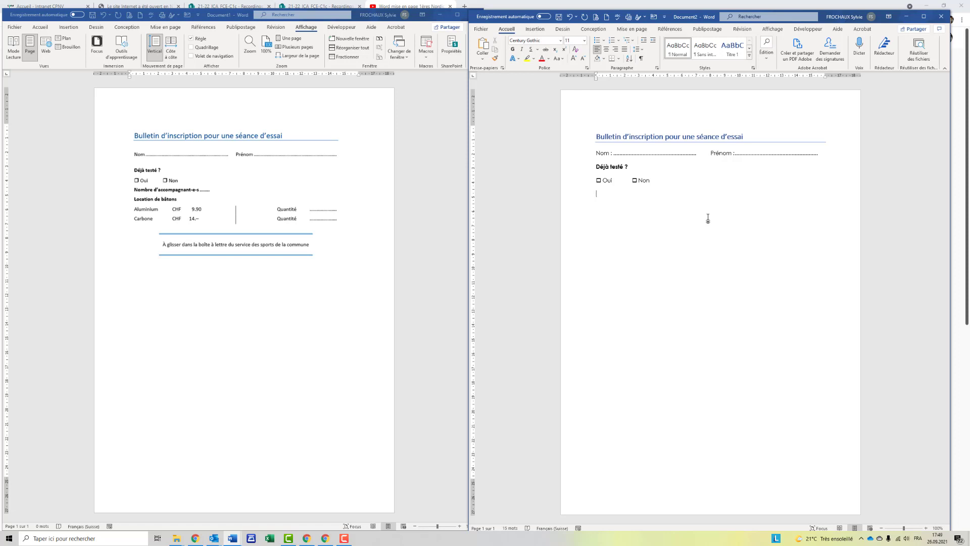
{"action": "type", "text": "N"}
{"action": "key", "text": "BackSpace"}
{"action": "type", "text": "N"}
{"action": "key", "text": "BackSpace"}
{"action": "type", "text": "N"}
{"action": "key", "text": "BackSpace"}
{"action": "type", "text": "N"}
{"action": "key", "text": "BackSpace"}
{"action": "type", "text": "N"}
{"action": "key", "text": "BackSpace"}
{"action": "type", "text": "N"}
{"action": "key", "text": "BackSpace"}
{"action": "key", "text": "Return"}
{"action": "type", "text": "N"}
{"action": "key", "text": "BackSpace"}
{"action": "key", "text": "BackSpace"}
{"action": "key", "text": "Return"}
{"action": "type", "text": "N"}
{"action": "key", "text": "BackSpace"}
{"action": "type", "text": "Nombre d'accompagnant.e.s"}
Step: Set a left tab stop at 9 cm with dotted leader 2 and insert the fill-in line after "Nombre d'accompagnant.e.s :"
{"action": "double_click", "coordinate": [724, 77]}
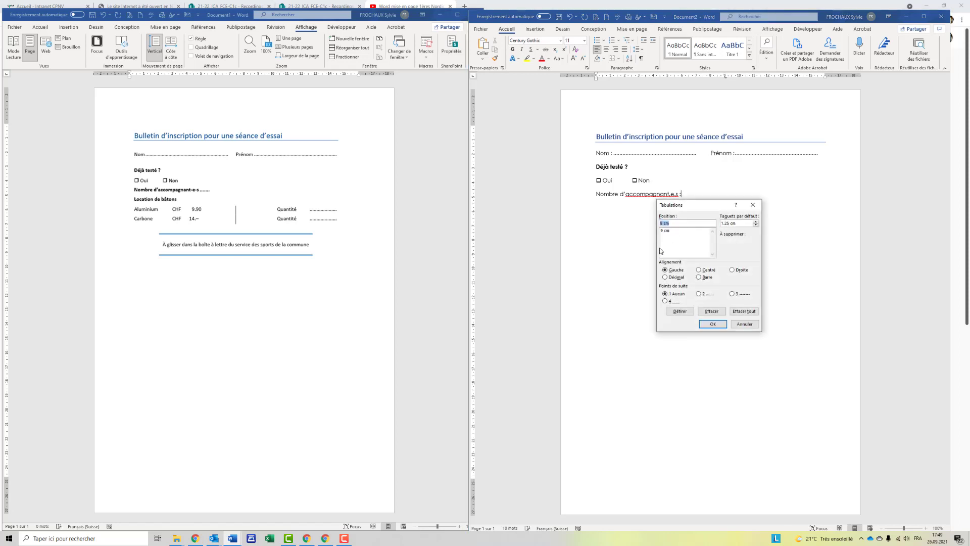
{"action": "left_click", "coordinate": [665, 231]}
{"action": "left_click", "coordinate": [699, 294]}
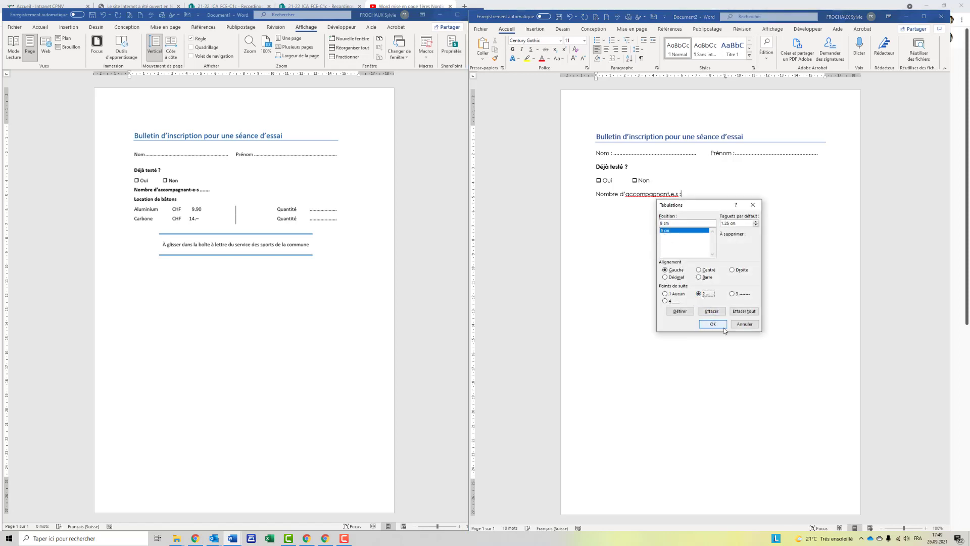
{"action": "left_click", "coordinate": [723, 326]}
{"action": "key", "text": "Tab"}
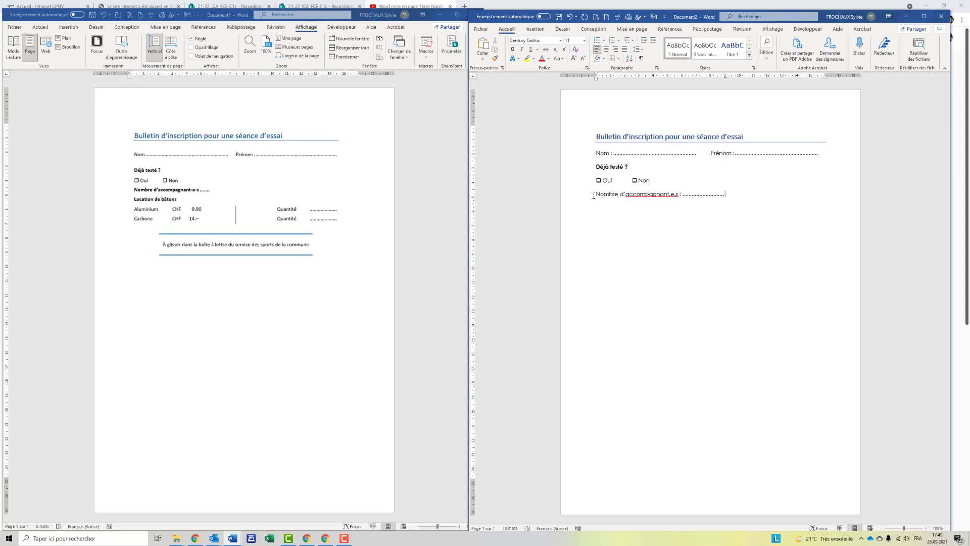
Step: Add the line "Location de bâtons" and make it and the label "Nombre d'accompagnant.e.s :" bold
{"action": "left_click_drag", "start_coordinate": [596, 194], "coordinate": [681, 194]}
{"action": "left_click", "coordinate": [512, 49]}
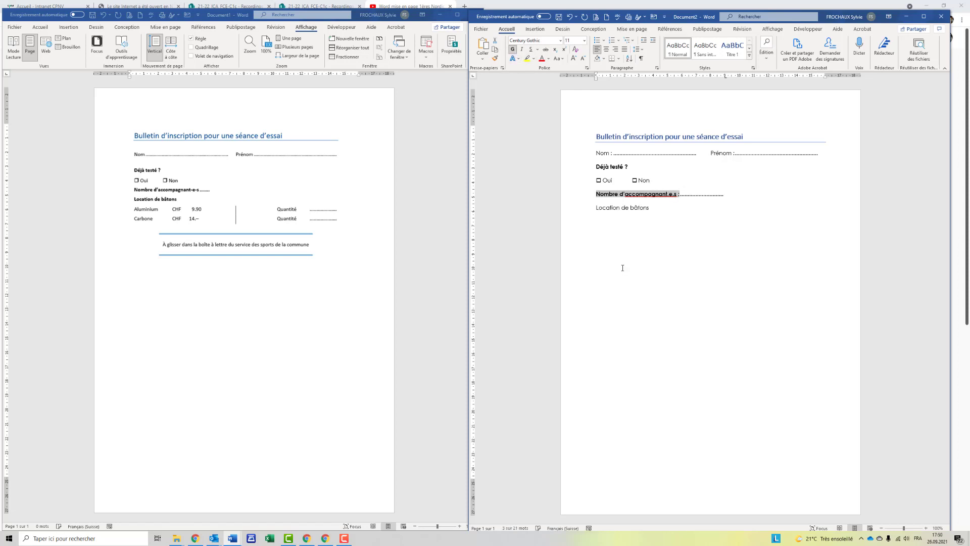
{"action": "left_click_drag", "start_coordinate": [597, 208], "coordinate": [652, 208]}
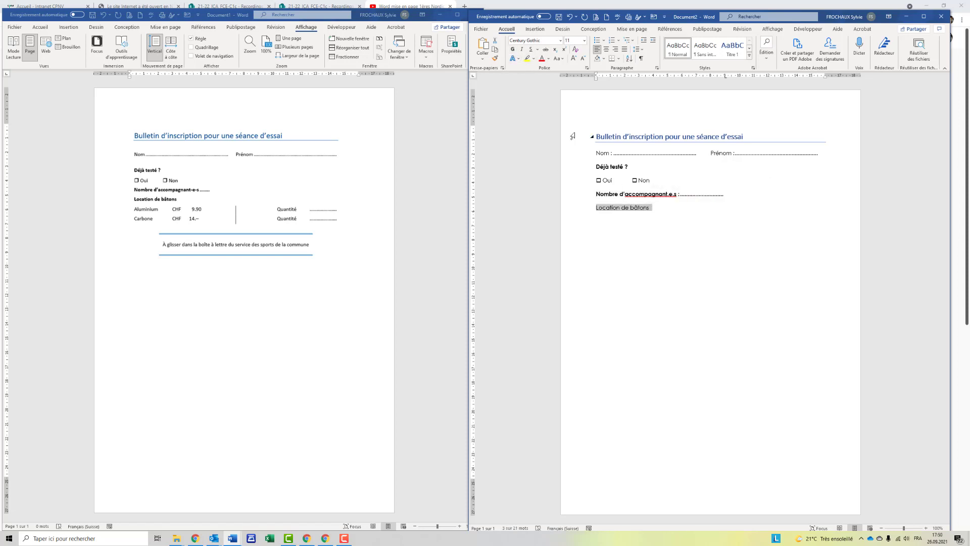
{"action": "left_click", "coordinate": [514, 51]}
Step: On a new line below "Location de bâtons", add a left tab stop at 3 cm and clear the 9 cm one
{"action": "left_click", "coordinate": [605, 226]}
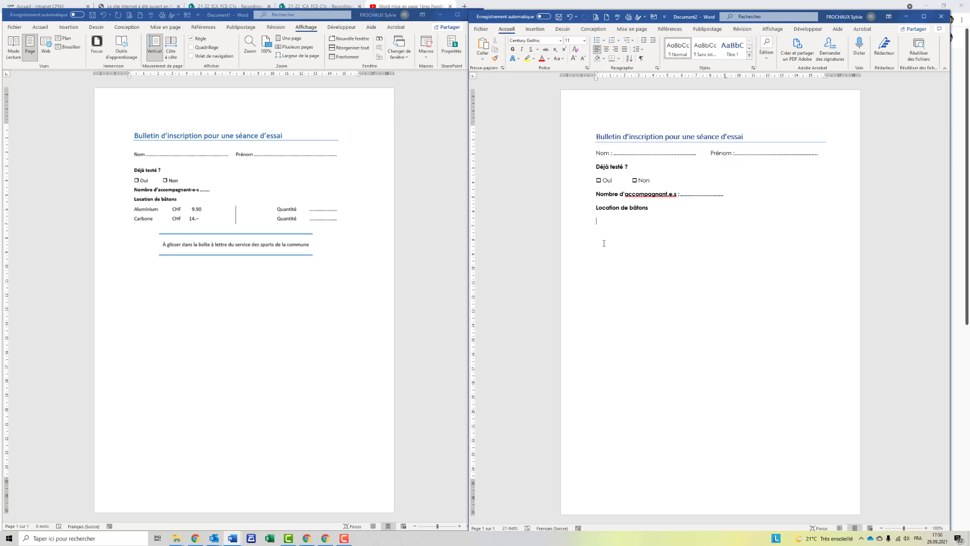
{"action": "key", "text": "ctrl+z"}
{"action": "key", "text": "Return"}
{"action": "double_click", "coordinate": [639, 77]}
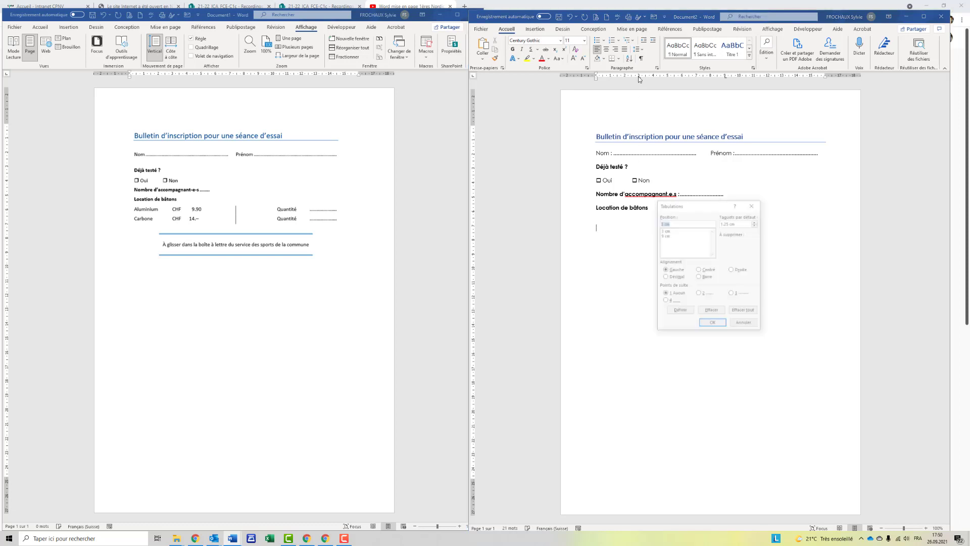
{"action": "left_click", "coordinate": [669, 235]}
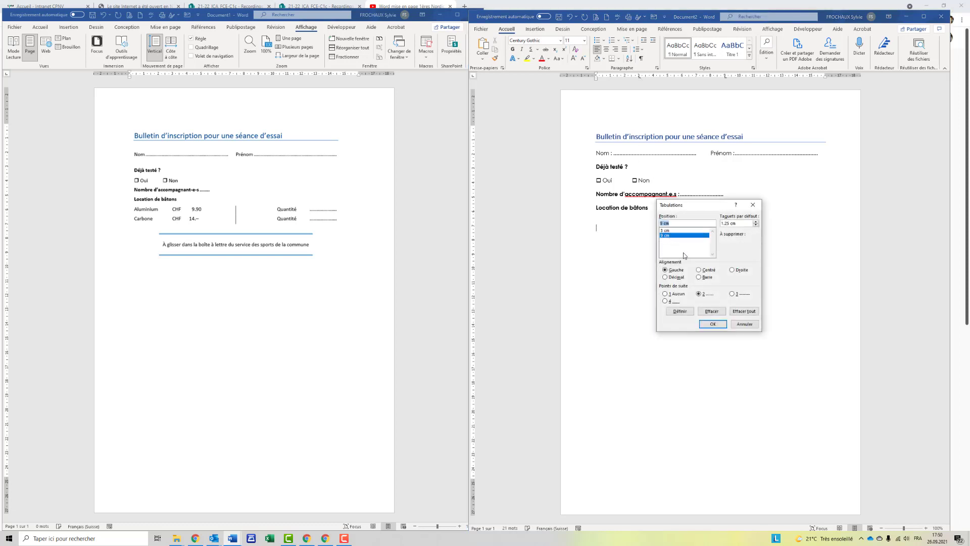
{"action": "left_click", "coordinate": [699, 294]}
{"action": "left_click", "coordinate": [706, 312]}
Step: Add a decimal tab stop at 5 cm and a bar tab stop at 7 cm to the new line
{"action": "type", "text": "5"}
{"action": "left_click", "coordinate": [671, 279]}
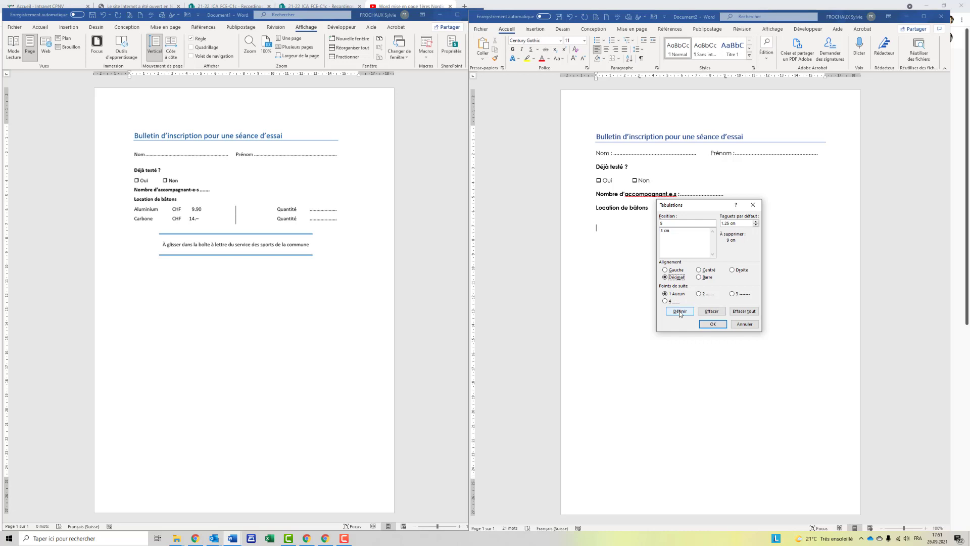
{"action": "left_click", "coordinate": [680, 311]}
{"action": "type", "text": "5"}
{"action": "left_click", "coordinate": [699, 278]}
{"action": "left_click", "coordinate": [680, 312]}
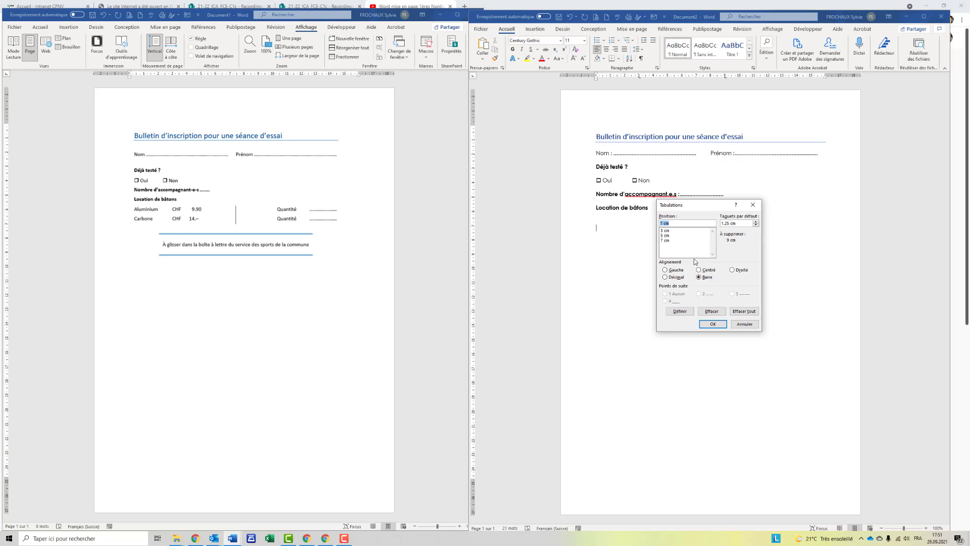
Step: Add left tab stops at 10 cm and 12 cm with no leader
{"action": "type", "text": "10"}
{"action": "left_click", "coordinate": [666, 270]}
{"action": "left_click", "coordinate": [680, 312]}
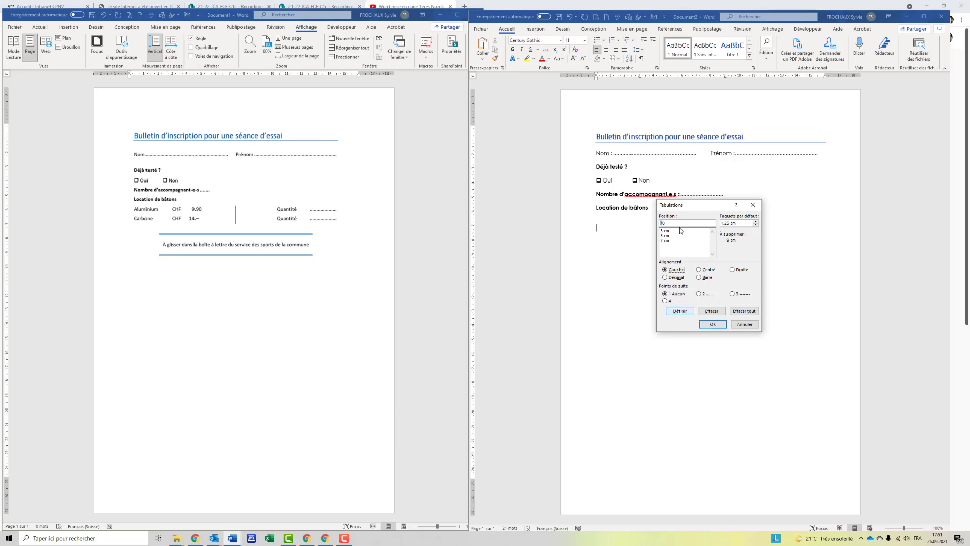
{"action": "key", "text": "Return"}
{"action": "type", "text": "12"}
{"action": "left_click", "coordinate": [685, 313]}
Step: Add a last tab stop with dotted leader 2, aligned with the end of the "Prénom" dots, and apply the tab settings
{"action": "left_click", "coordinate": [699, 294]}
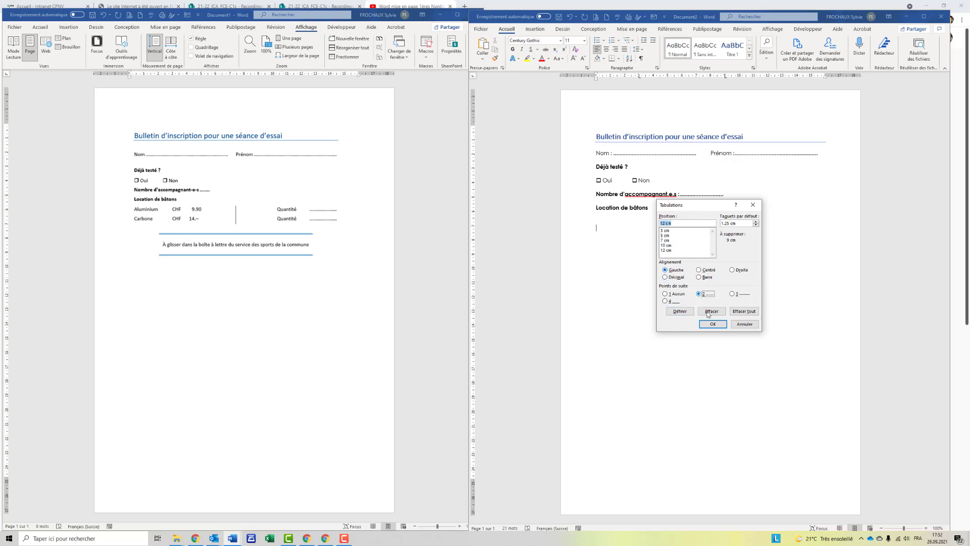
{"action": "left_click", "coordinate": [680, 312]}
{"action": "left_click", "coordinate": [668, 236]}
{"action": "left_click", "coordinate": [668, 245]}
{"action": "left_click", "coordinate": [664, 251]}
{"action": "left_click", "coordinate": [671, 255]}
{"action": "left_click", "coordinate": [712, 324]}
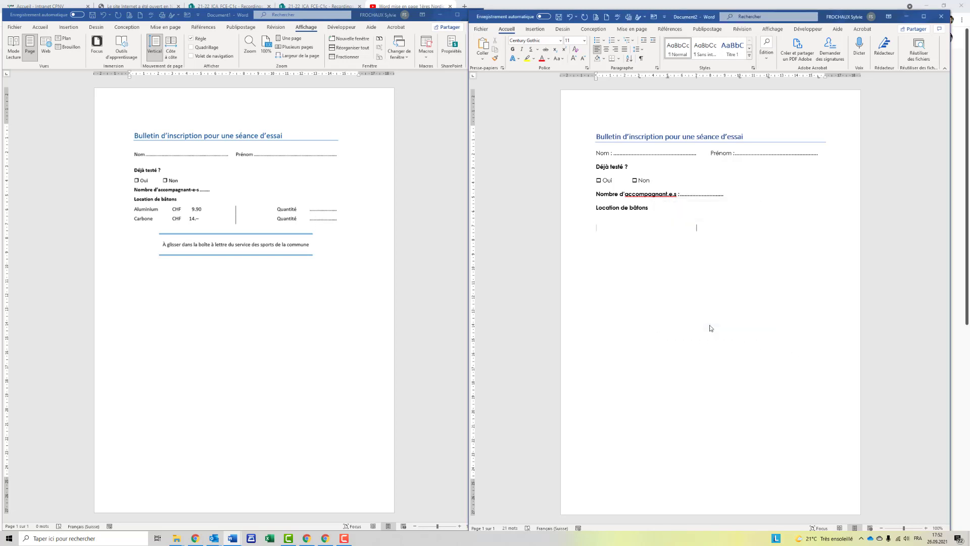
Step: Enter the tab-separated rental rows "Aluminium", CHF 9.90 and "Carbone", CHF 14.–, each ending with "Quantité" and a dotted line
{"action": "type", "text": "A"}
{"action": "type", "text": "A"}
{"action": "type", "text": "A"}
{"action": "type", "text": "luminium"}
{"action": "key", "text": "Tab"}
{"action": "type", "text": "CHF"}
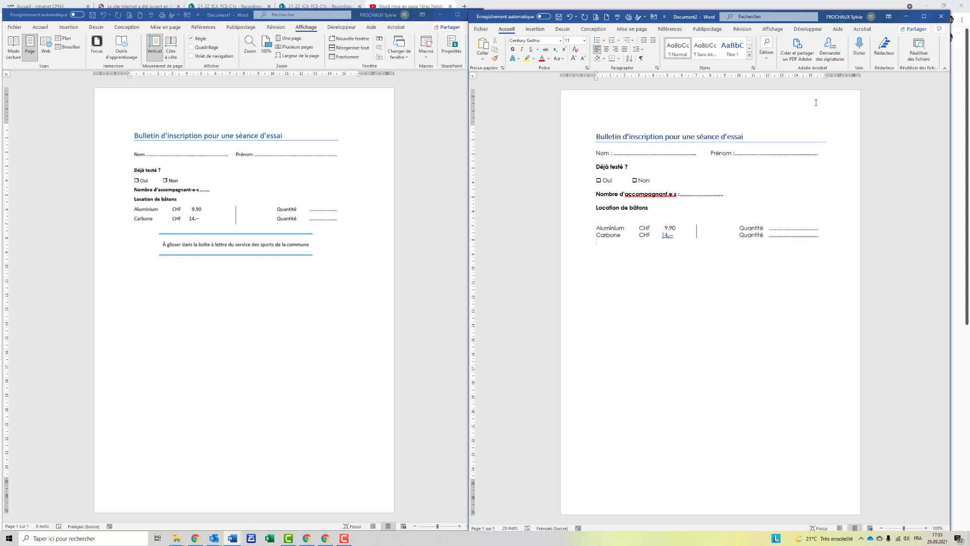
Step: Add the centred closing line "A glisser dans la boîte à lettre du service des sports de la commune" below the rental rows
{"action": "left_click", "coordinate": [607, 49]}
{"action": "type", "text": "A glisser dans la boîte à lettre du service des sports de la commune"}
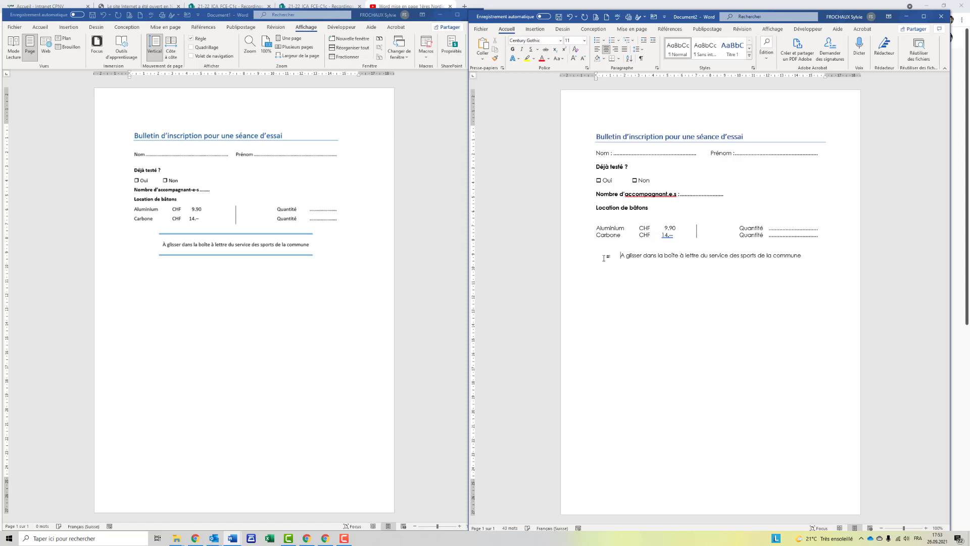
Step: Give the closing line's paragraph blue 1 ½ pt borders above and below the text
{"action": "left_click", "coordinate": [619, 60]}
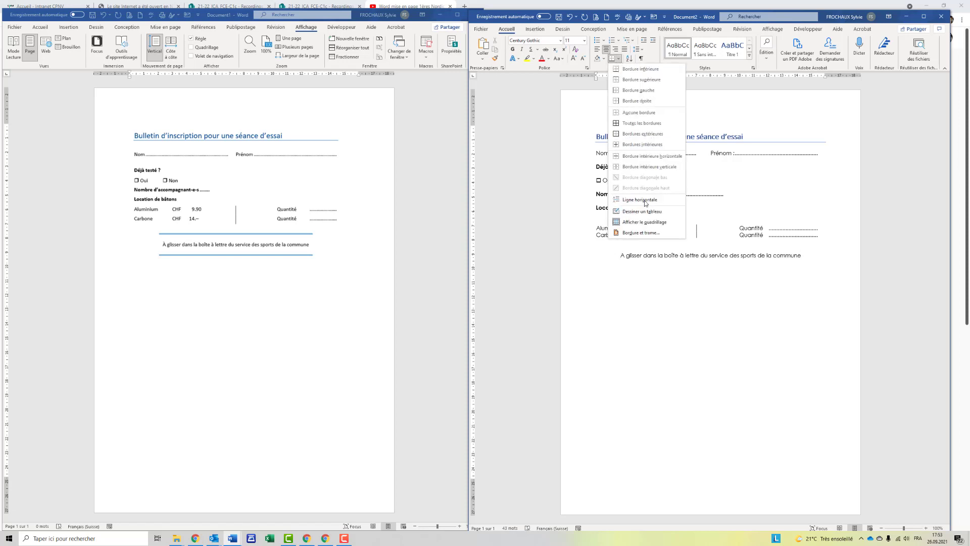
{"action": "left_click", "coordinate": [645, 237]}
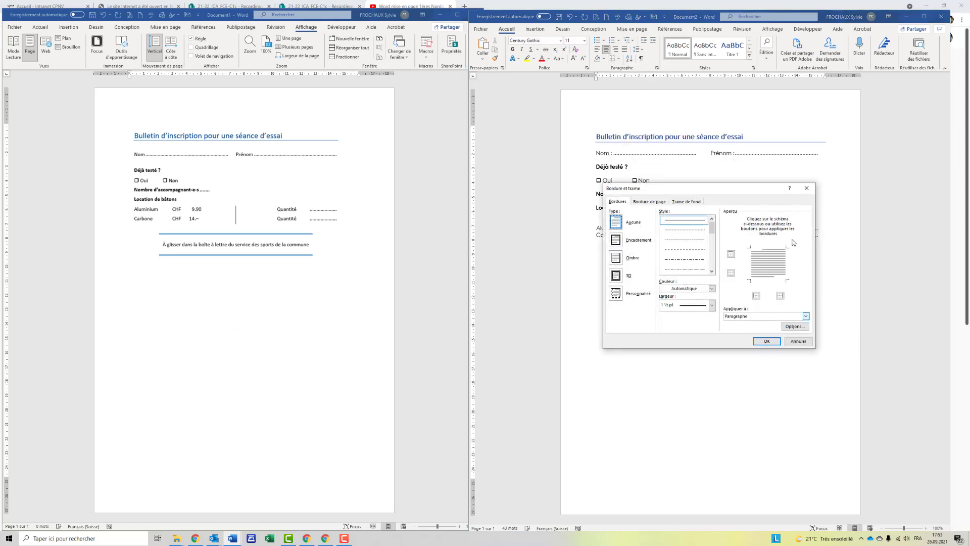
{"action": "left_click", "coordinate": [778, 248]}
{"action": "left_click", "coordinate": [774, 279]}
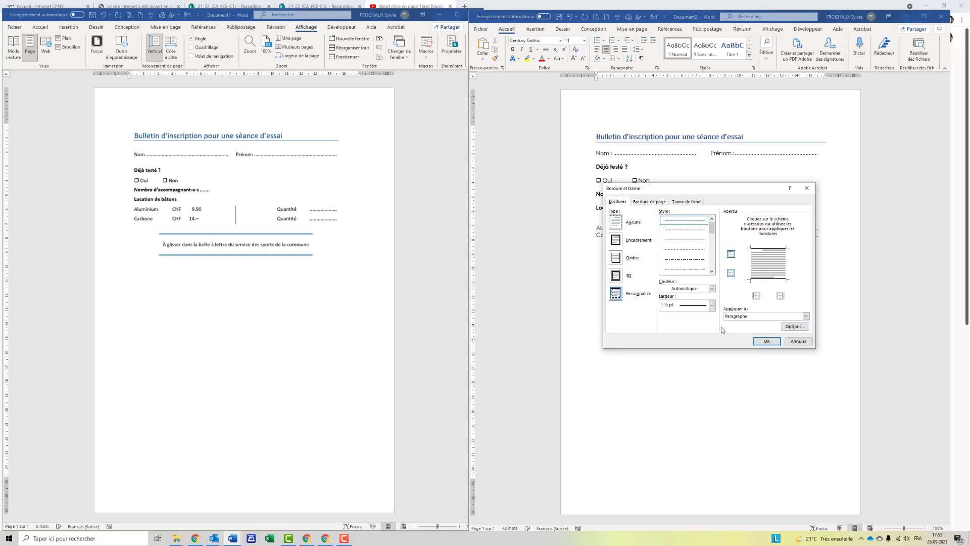
{"action": "left_click", "coordinate": [711, 305]}
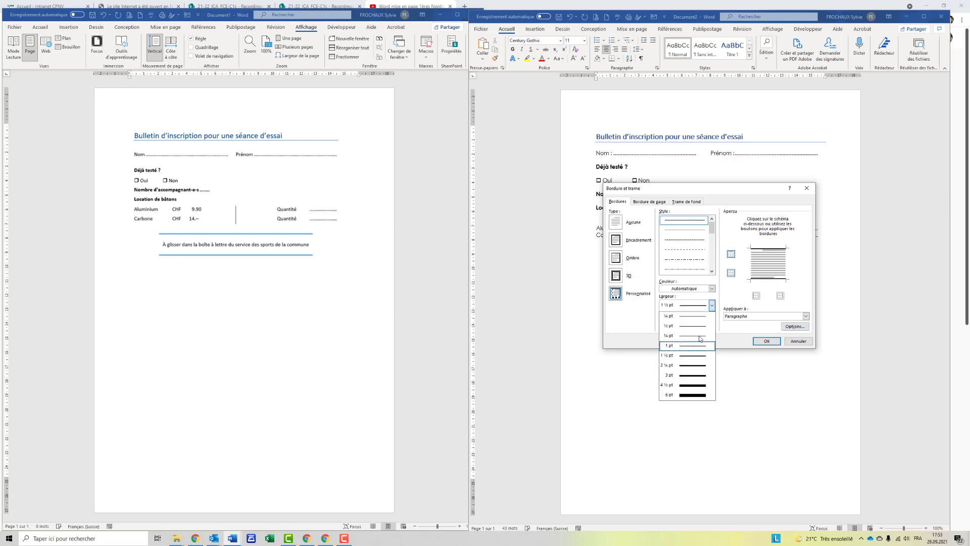
{"action": "left_click", "coordinate": [712, 288]}
{"action": "left_click", "coordinate": [691, 321]}
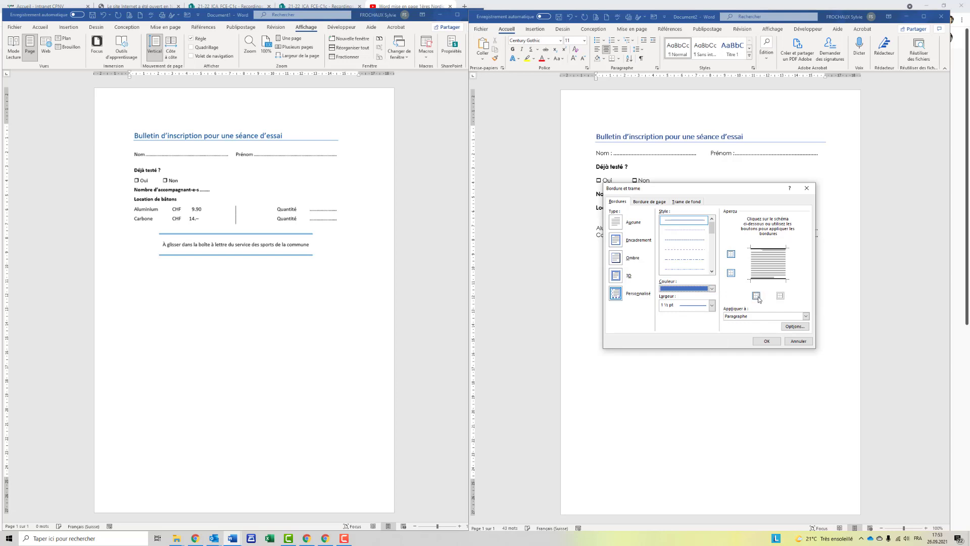
{"action": "left_click", "coordinate": [775, 249]}
{"action": "left_click", "coordinate": [773, 279]}
{"action": "left_click", "coordinate": [767, 341]}
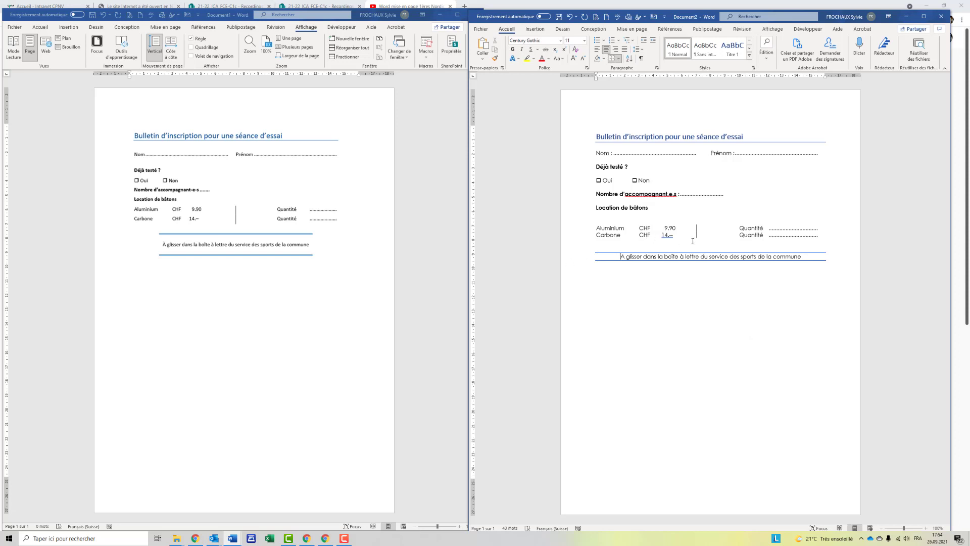
Step: Try to replace the closing line's paragraph borders with borders applied to the selected text only
{"action": "left_click", "coordinate": [829, 236]}
{"action": "left_click_drag", "start_coordinate": [617, 257], "coordinate": [776, 261]}
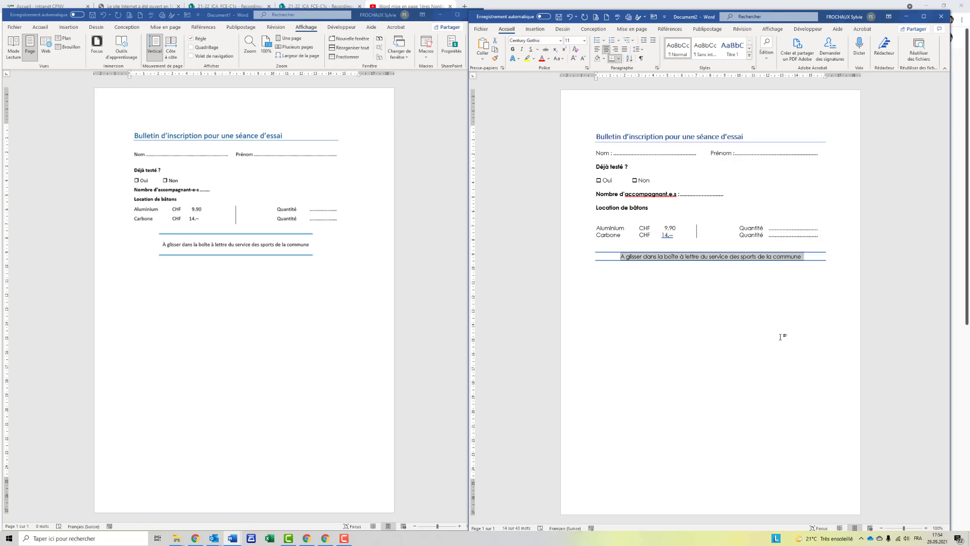
{"action": "left_click", "coordinate": [766, 306]}
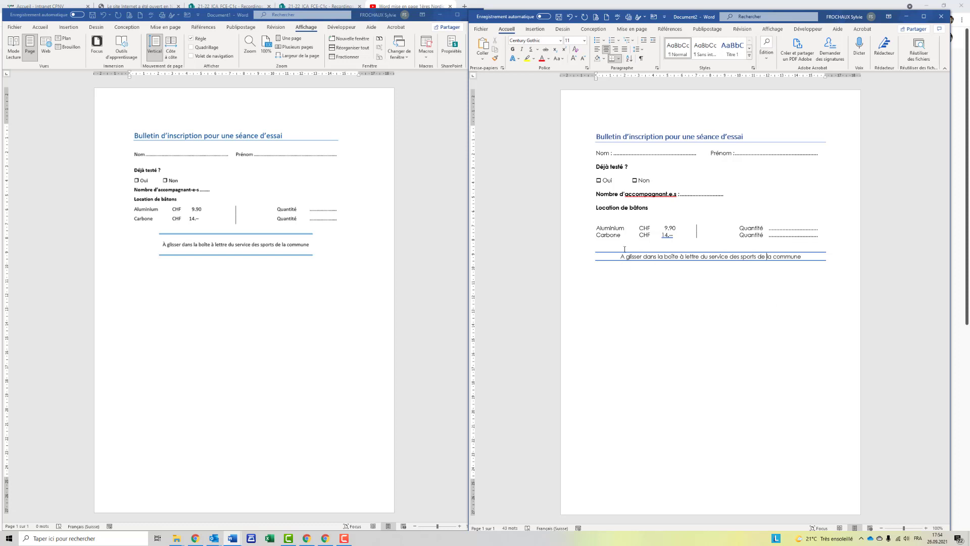
{"action": "left_click_drag", "start_coordinate": [620, 256], "coordinate": [788, 259]}
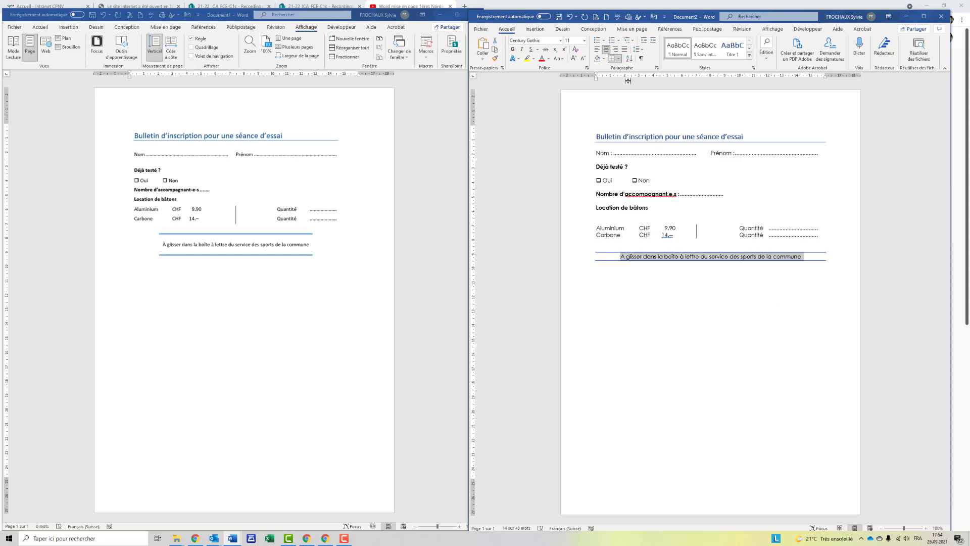
{"action": "left_click", "coordinate": [619, 59]}
{"action": "left_click", "coordinate": [632, 233]}
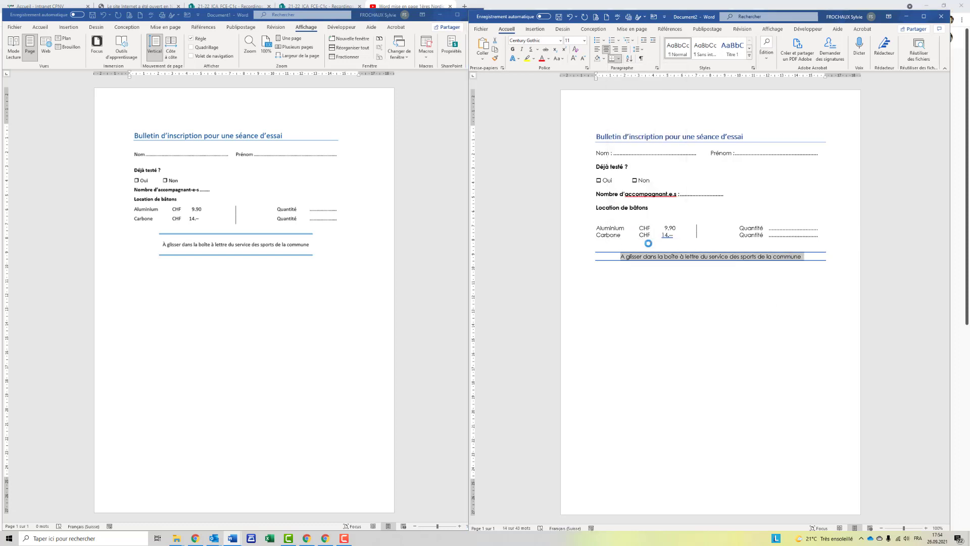
{"action": "left_click", "coordinate": [772, 279]}
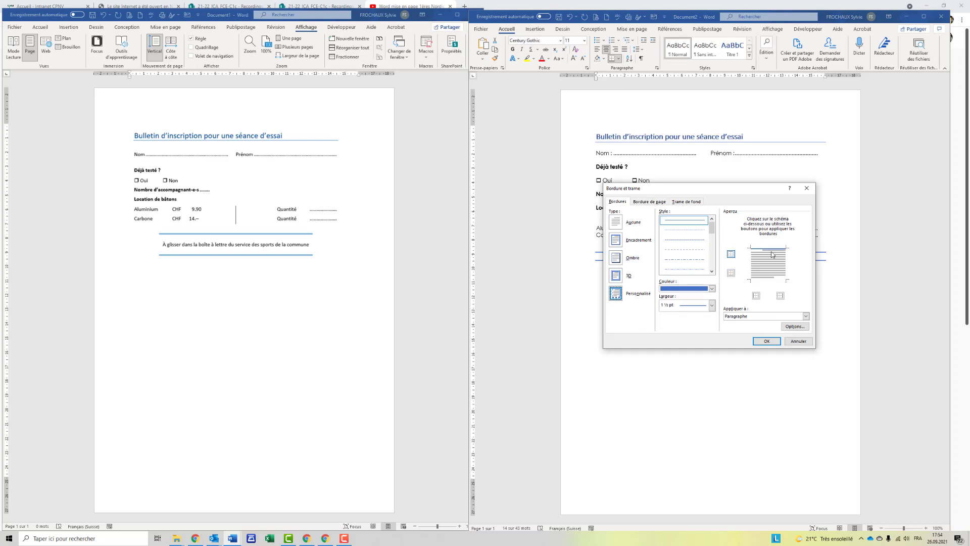
{"action": "left_click", "coordinate": [768, 248]}
{"action": "left_click", "coordinate": [806, 315]}
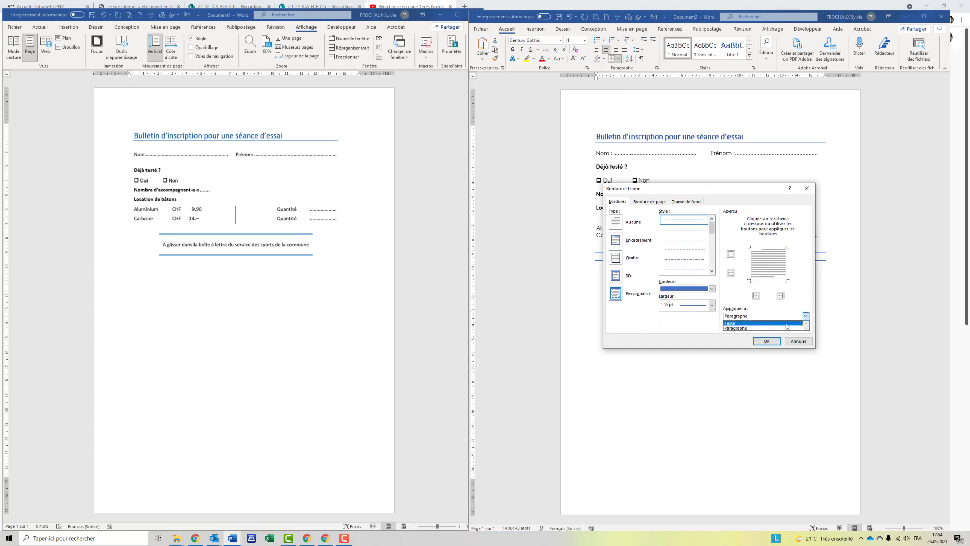
{"action": "left_click", "coordinate": [788, 322]}
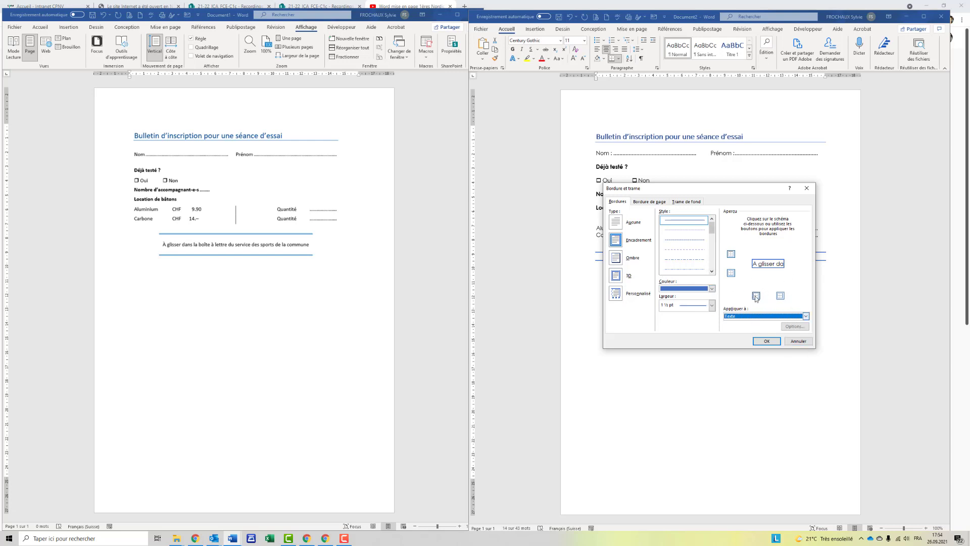
Step: Apply the borders to the whole paragraph again and remove the left and right ones
{"action": "left_click", "coordinate": [806, 316]}
{"action": "left_click", "coordinate": [793, 327]}
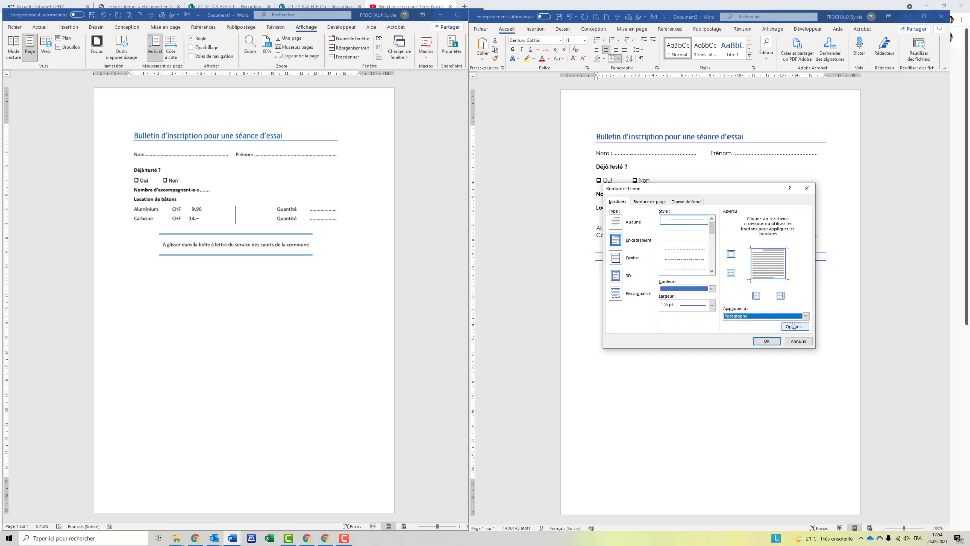
{"action": "left_click", "coordinate": [786, 265]}
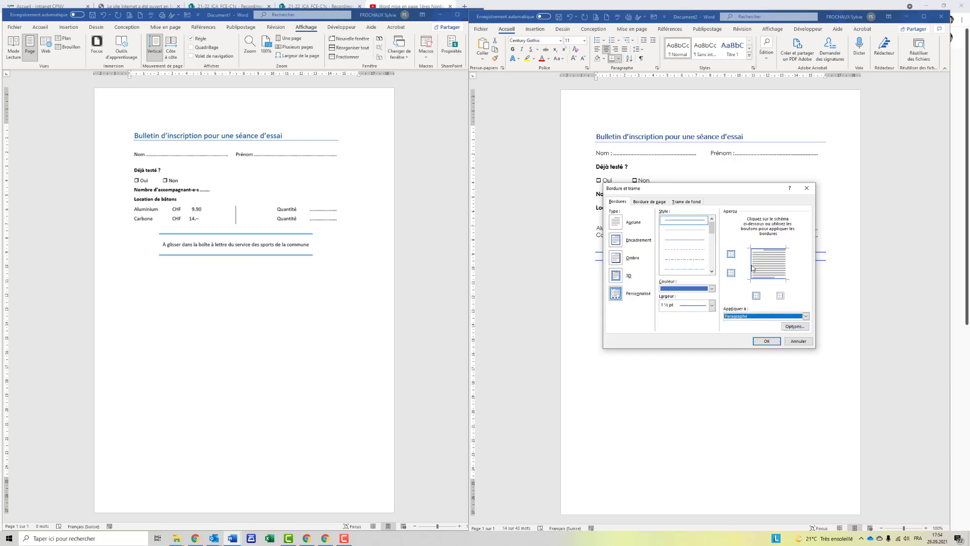
{"action": "left_click", "coordinate": [753, 267]}
Step: Set the distance between the text and its top and bottom borders to 16 pt each and apply the border settings
{"action": "left_click", "coordinate": [795, 326]}
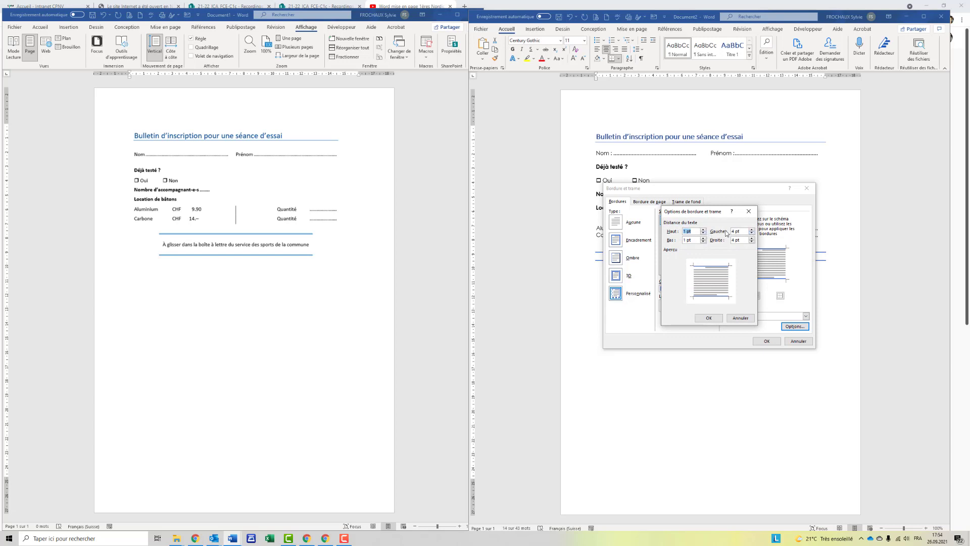
{"action": "left_click", "coordinate": [703, 229]}
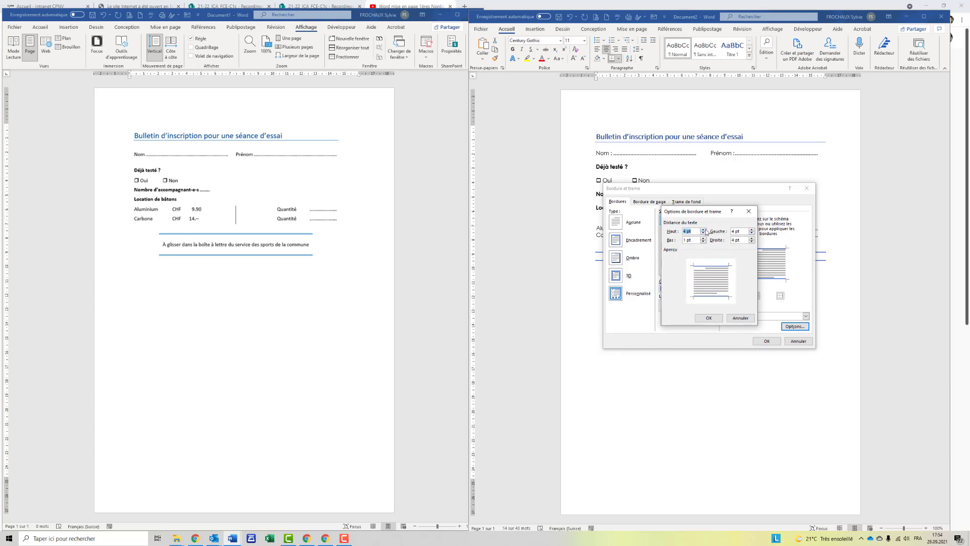
{"action": "left_click", "coordinate": [703, 230]}
{"action": "left_click", "coordinate": [703, 230]}
{"action": "left_click", "coordinate": [703, 242]}
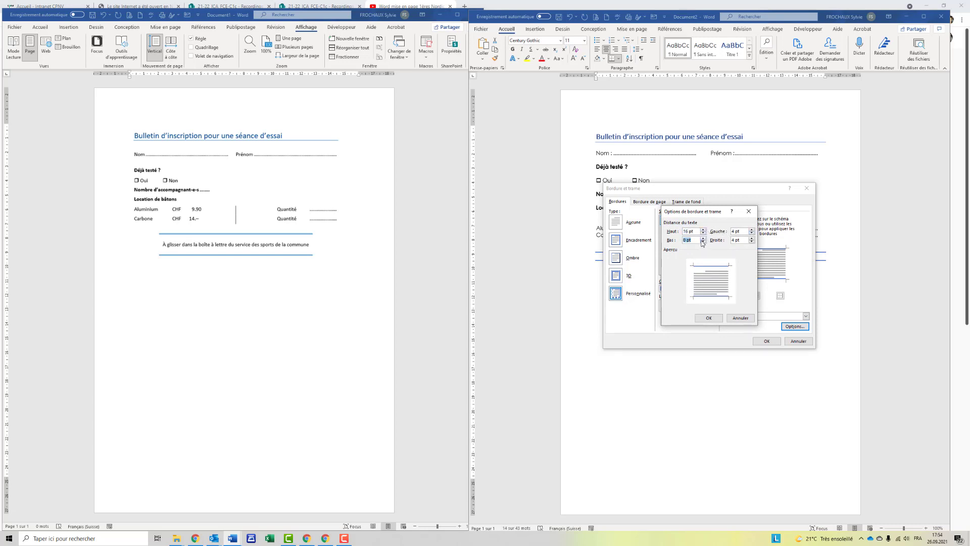
{"action": "left_click", "coordinate": [702, 238]}
{"action": "left_click", "coordinate": [703, 238]}
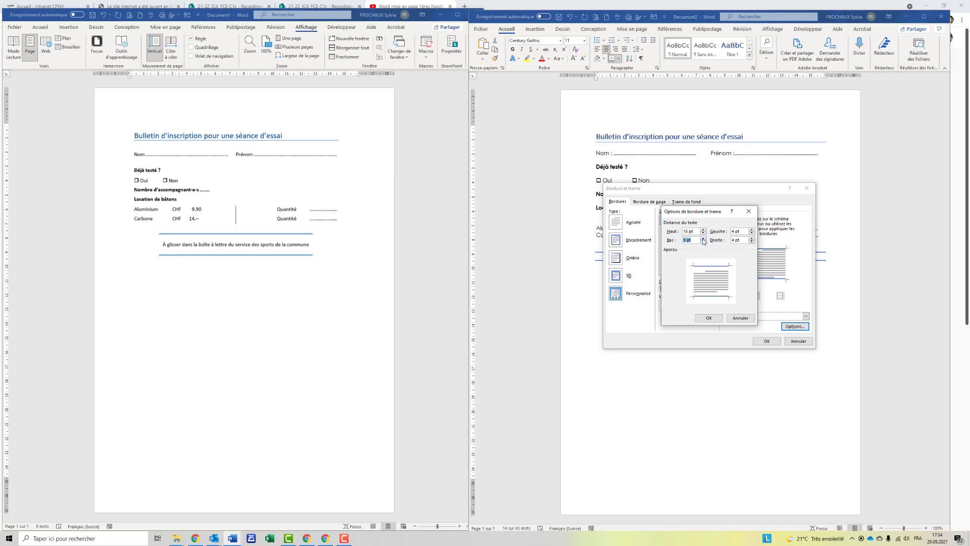
{"action": "left_click", "coordinate": [703, 239]}
{"action": "left_click", "coordinate": [703, 238]}
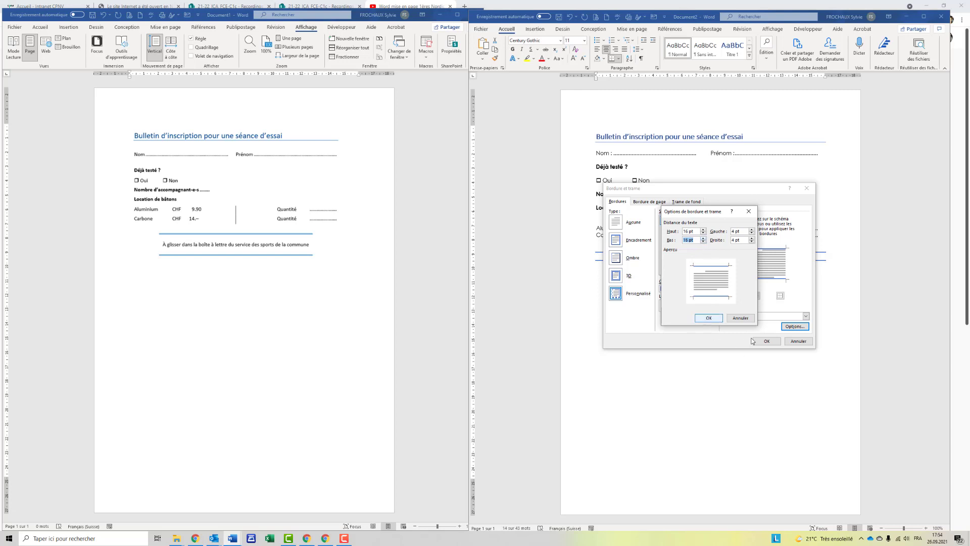
{"action": "left_click", "coordinate": [708, 317]}
{"action": "left_click", "coordinate": [756, 343]}
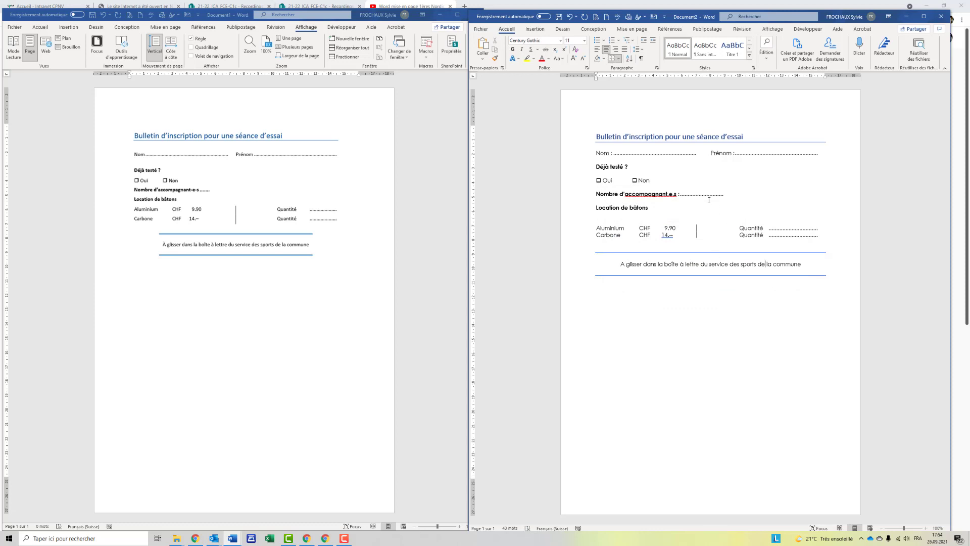
{"action": "left_click", "coordinate": [343, 538]}
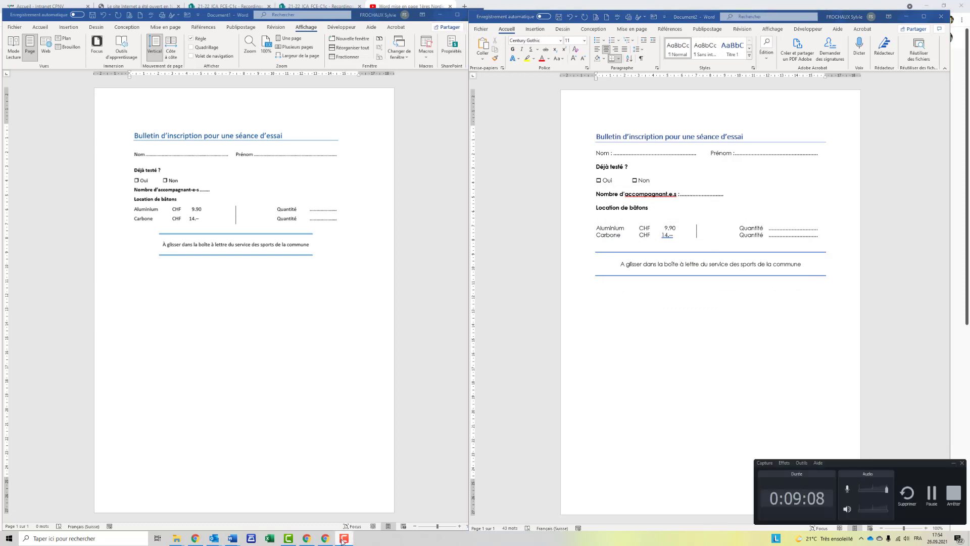